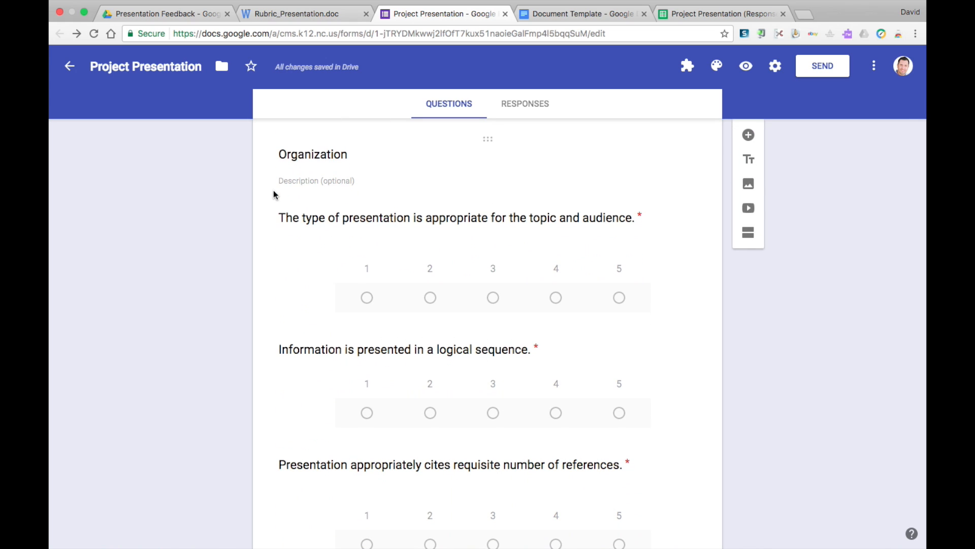
Review the Project Presentation form's rubric questions and create a linked spreadsheet for its responses.
{"action": "scroll", "coordinate": [277, 182], "scroll_direction": "down", "scroll_amount": 9}
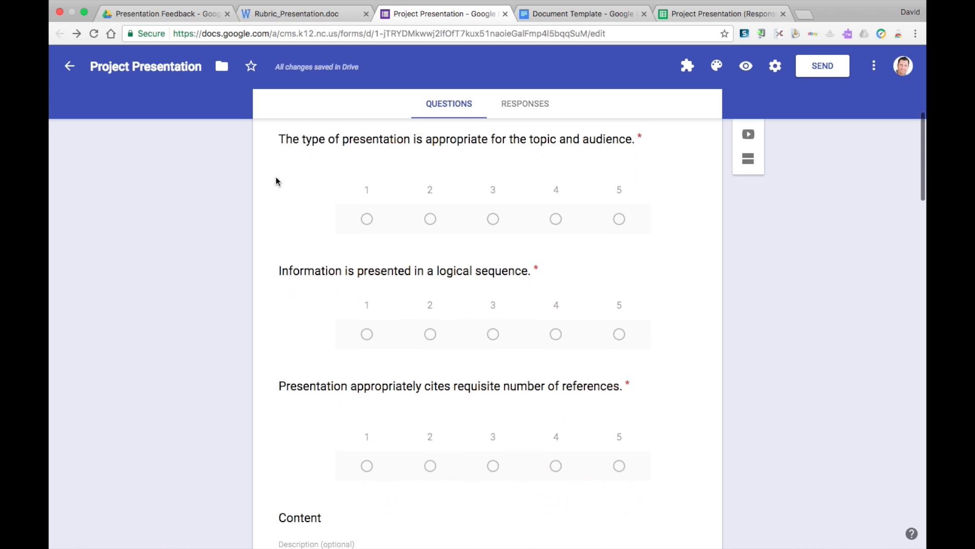
{"action": "scroll", "coordinate": [277, 181], "scroll_direction": "down", "scroll_amount": 5}
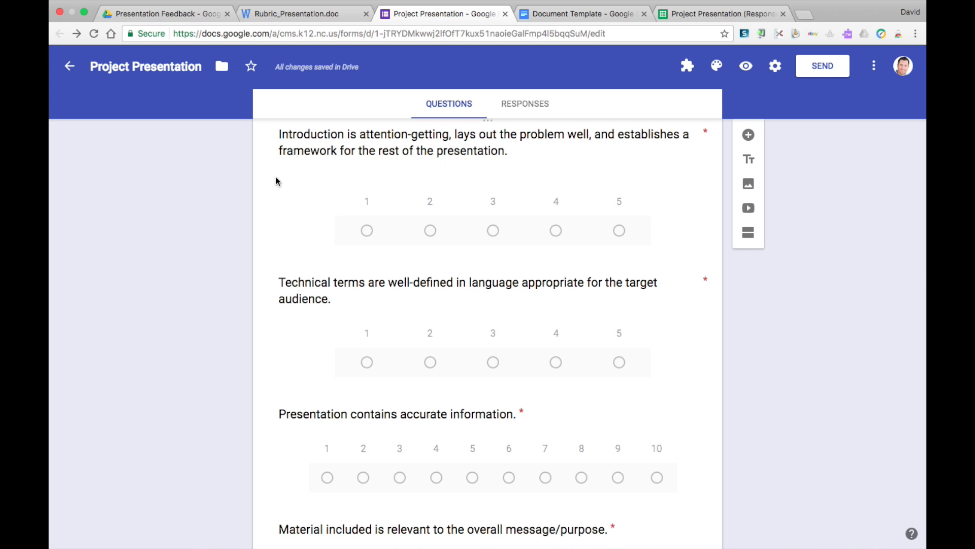
{"action": "scroll", "coordinate": [276, 181], "scroll_direction": "down", "scroll_amount": 5}
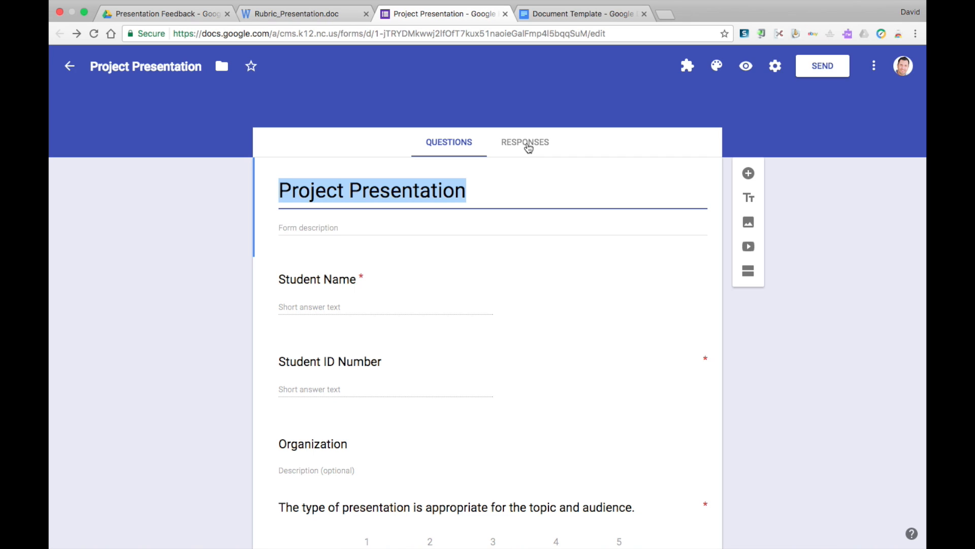
{"action": "left_click", "coordinate": [528, 147]}
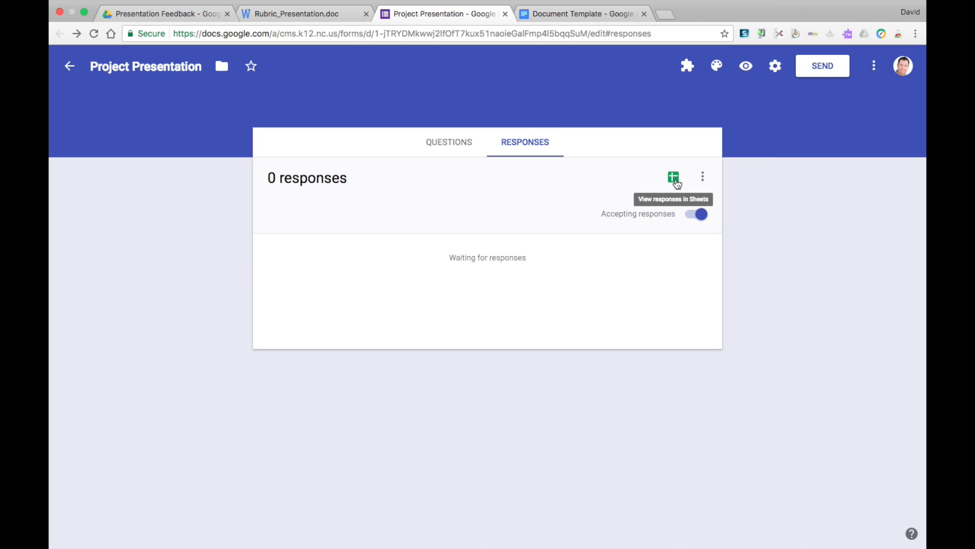
{"action": "left_click", "coordinate": [674, 178]}
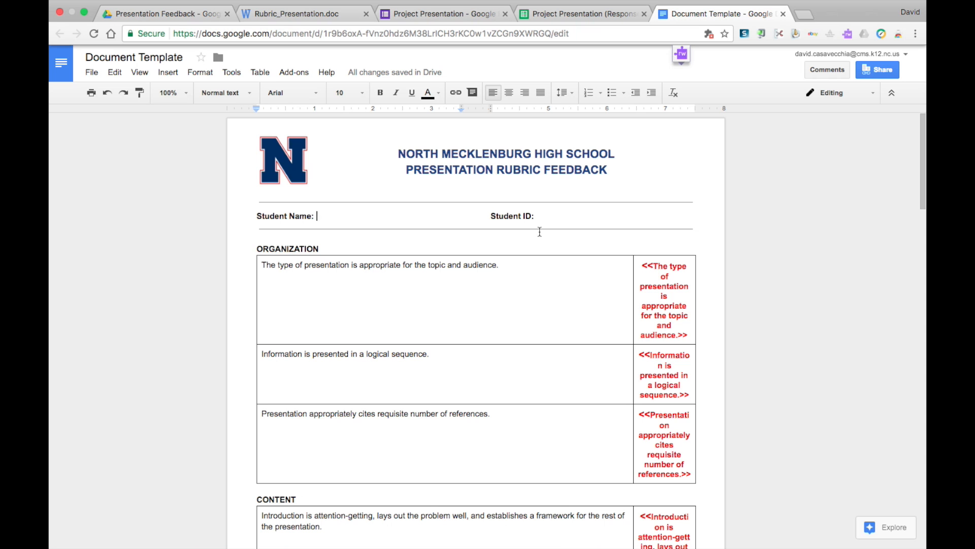
Insert the merge tag <<Student Name>> after the Student Name label in Document Template, copying the header from the response sheet.
{"action": "scroll", "coordinate": [540, 232], "scroll_direction": "down", "scroll_amount": 3}
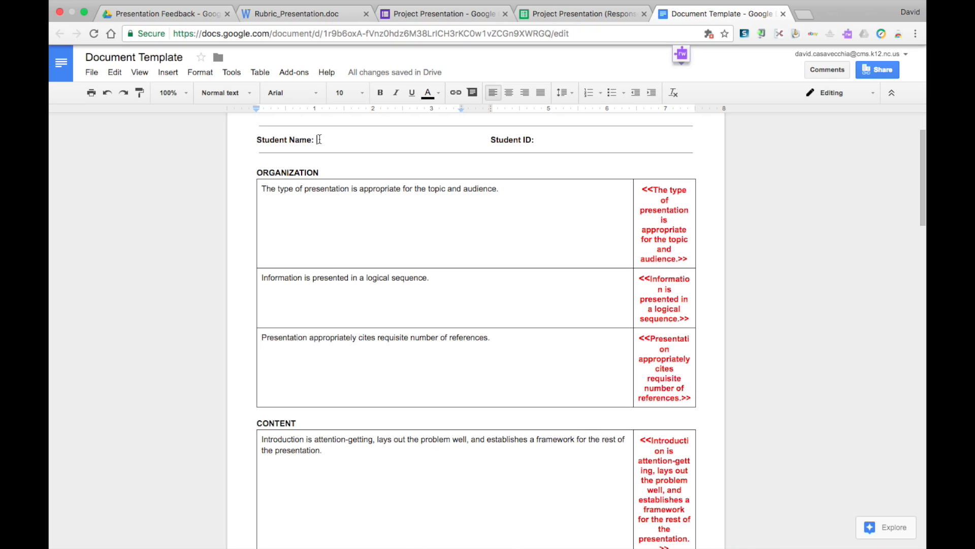
{"action": "type", "text": "<<"}
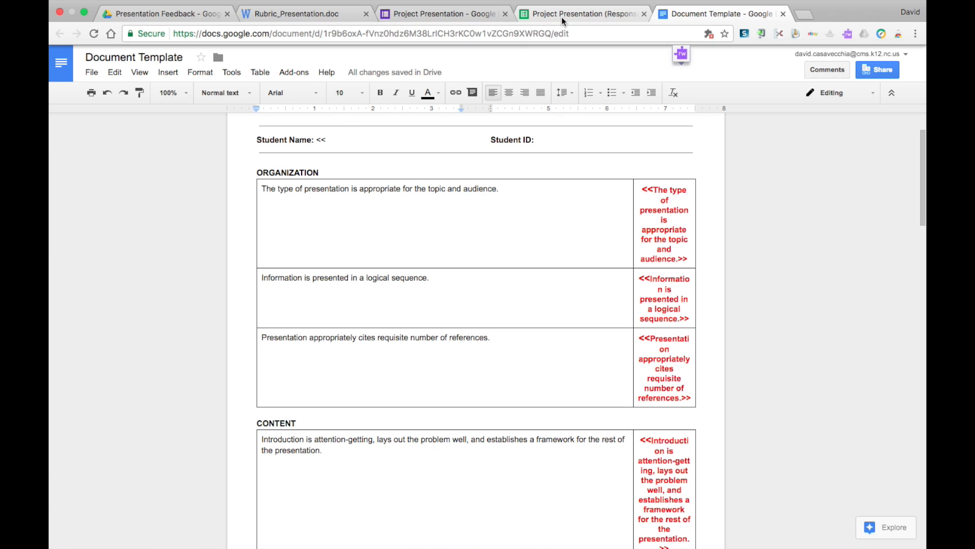
{"action": "left_click", "coordinate": [575, 16]}
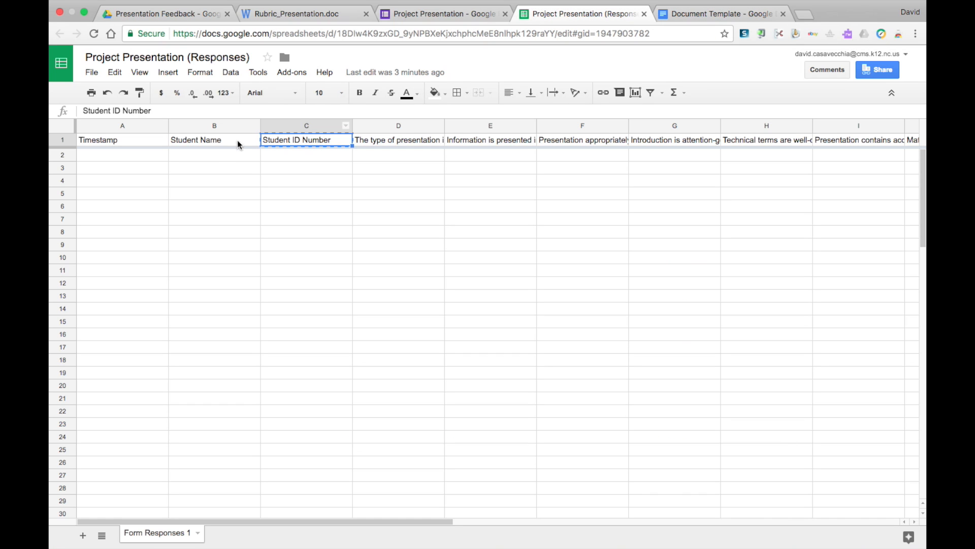
{"action": "left_click", "coordinate": [219, 144]}
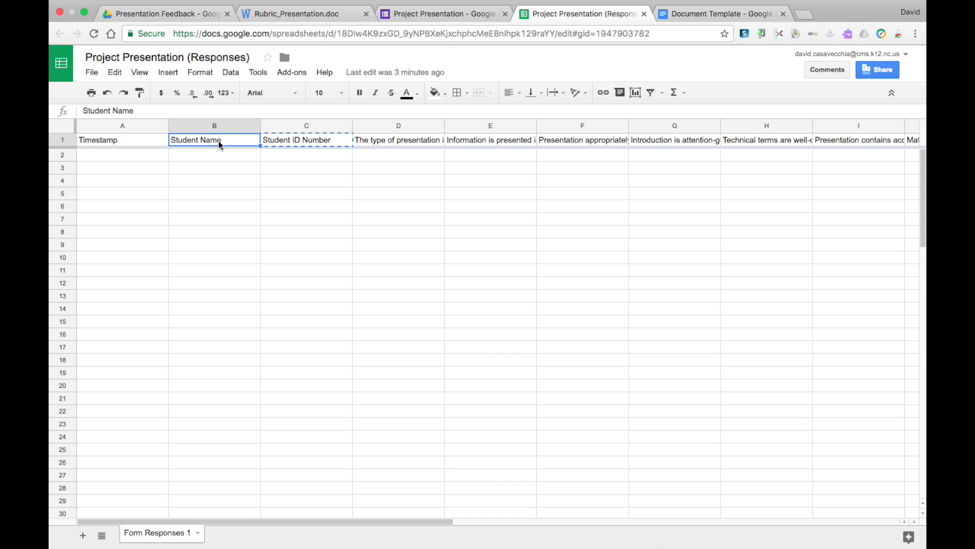
{"action": "left_click", "coordinate": [700, 14]}
{"action": "key", "text": "super+v"}
{"action": "type", "text": ">>"}
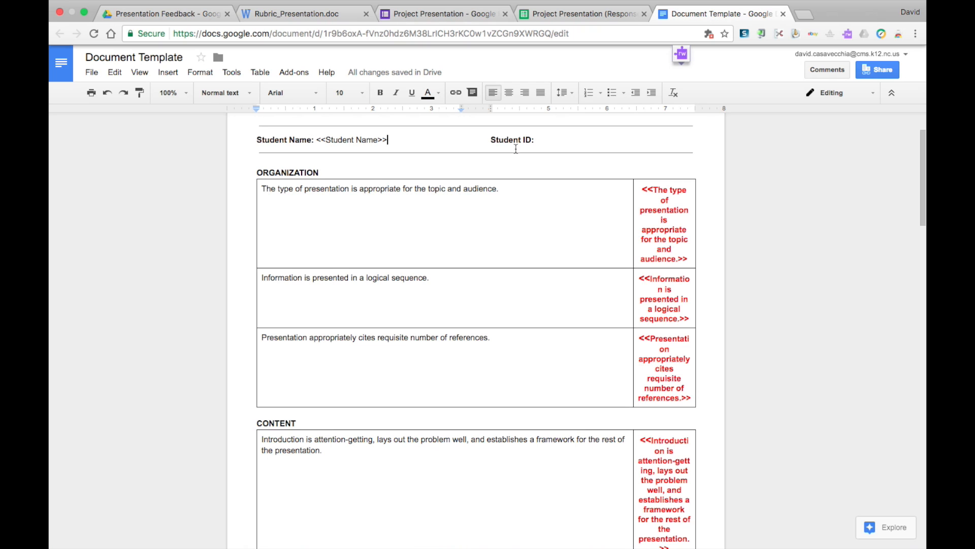
Insert the merge tag <<Student ID Number>> after the Student ID label, copying the matching header from the response sheet.
{"action": "left_click", "coordinate": [542, 139]}
{"action": "type", "text": "<<"}
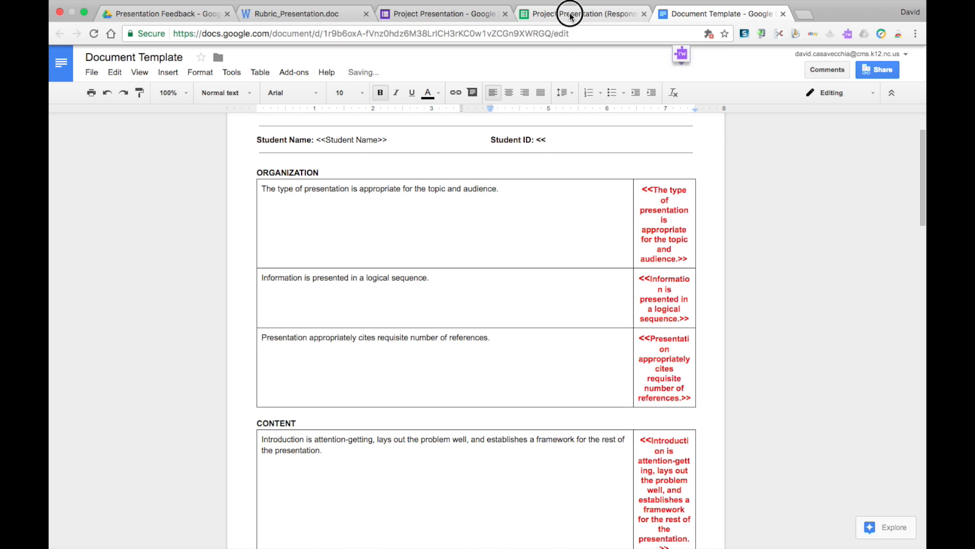
{"action": "left_click", "coordinate": [571, 16]}
{"action": "key", "text": "ctrl+c"}
{"action": "left_click", "coordinate": [313, 140]}
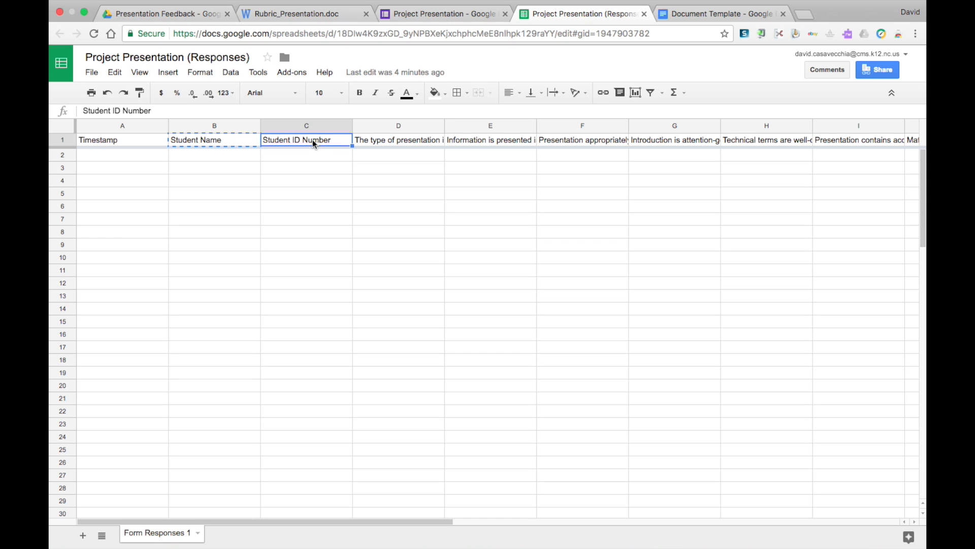
{"action": "left_click", "coordinate": [709, 19]}
{"action": "key", "text": "super+v"}
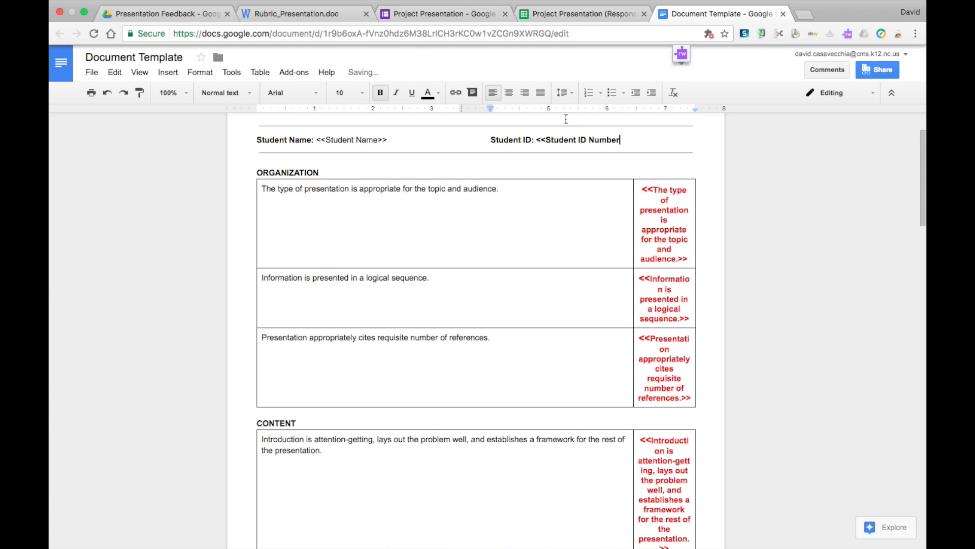
{"action": "type", "text": ">>"}
{"action": "left_click_drag", "start_coordinate": [631, 139], "coordinate": [537, 137]}
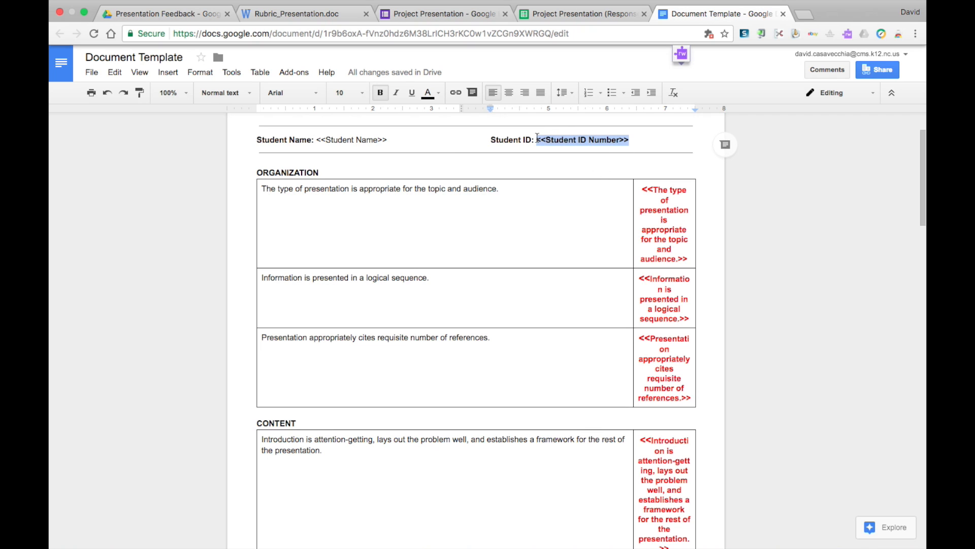
{"action": "triple_click", "coordinate": [361, 137]}
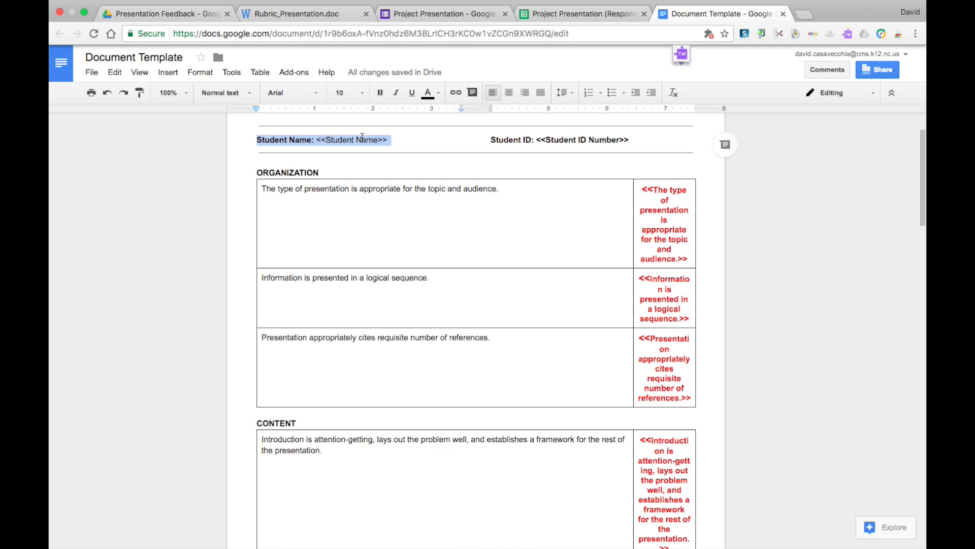
{"action": "left_click", "coordinate": [362, 138]}
{"action": "left_click_drag", "start_coordinate": [388, 140], "coordinate": [318, 136]}
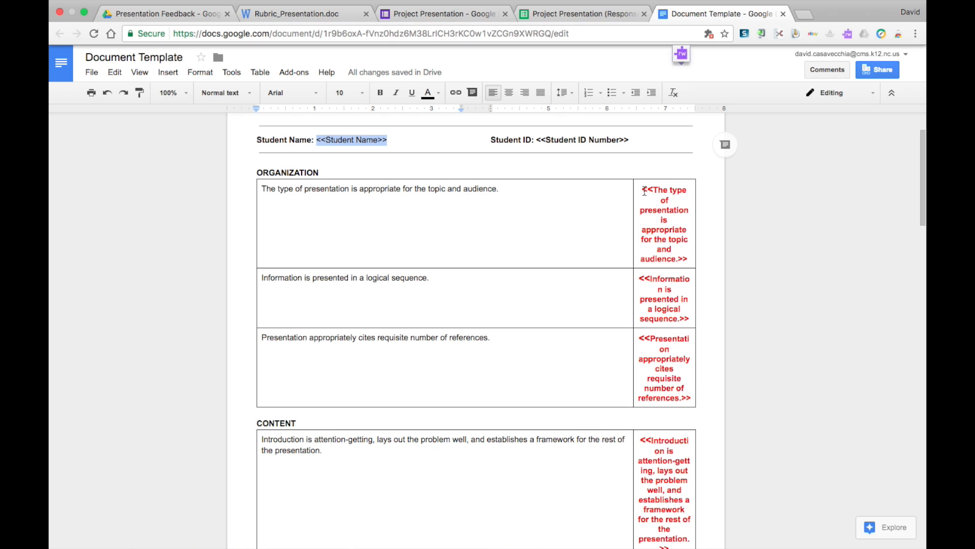
{"action": "left_click_drag", "start_coordinate": [644, 191], "coordinate": [663, 371]}
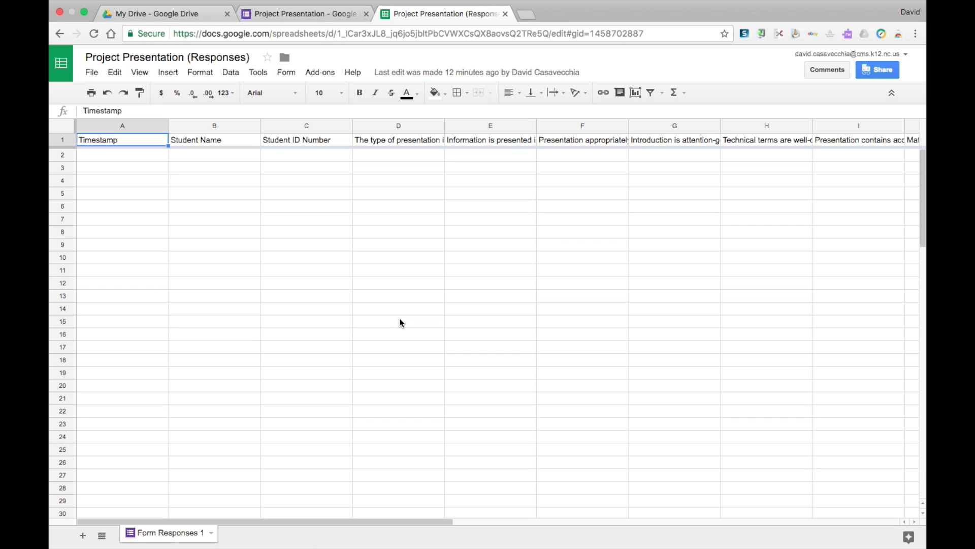
Launch the autoCrat add-on in the response sheet and create a new merge job named Presentation Feedback.
{"action": "left_click", "coordinate": [325, 74]}
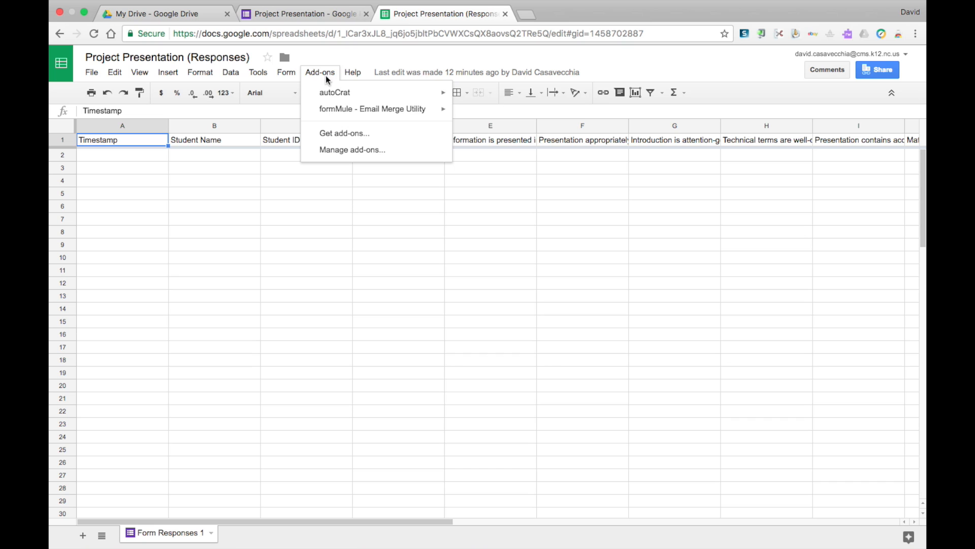
{"action": "mouse_move", "coordinate": [332, 100]}
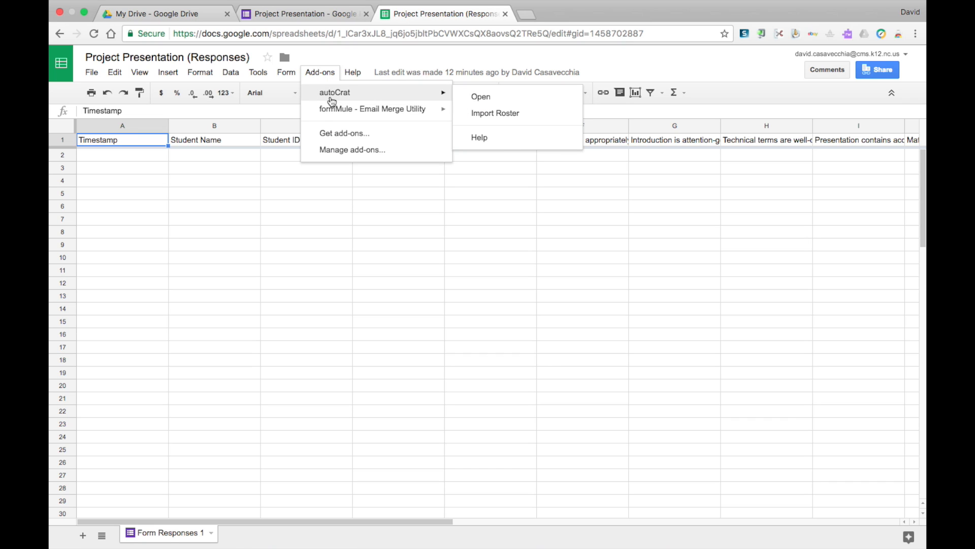
{"action": "left_click", "coordinate": [463, 98]}
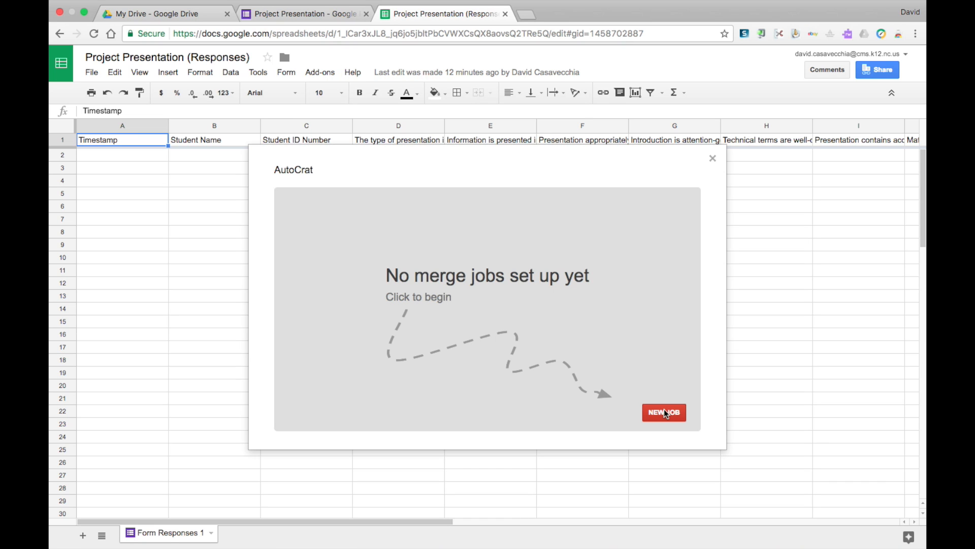
{"action": "left_click", "coordinate": [663, 410]}
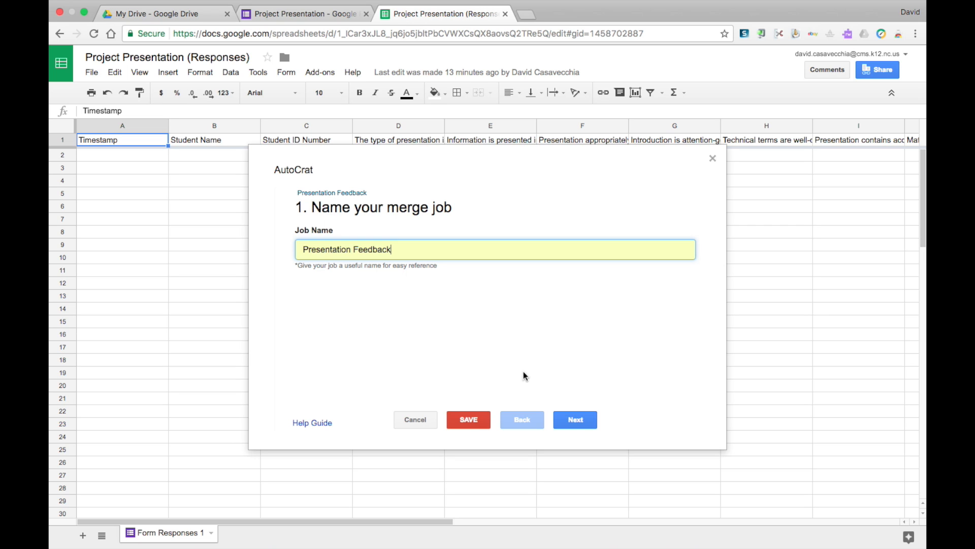
{"action": "left_click", "coordinate": [575, 420]}
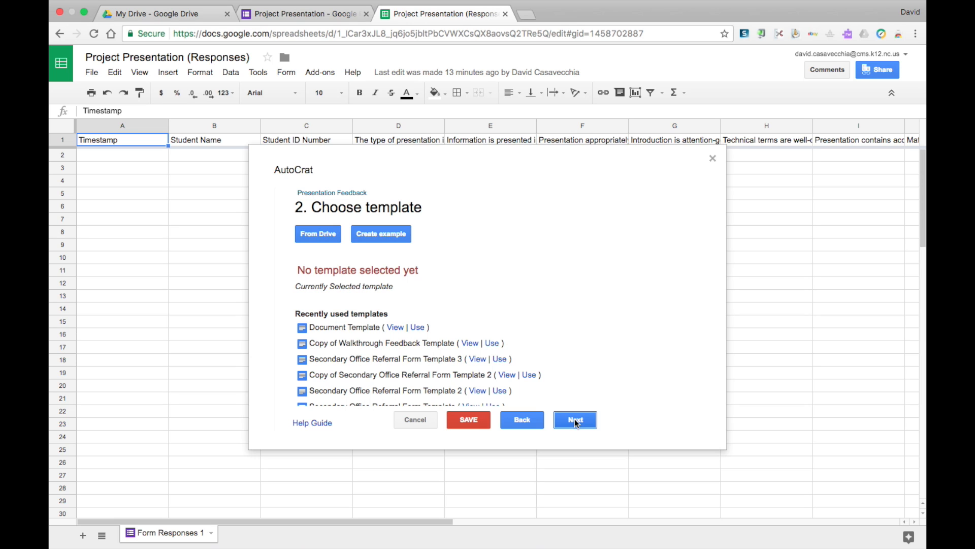
Use Document Template as the merge template and accept the mapping of its tags to the Form Responses 1 columns.
{"action": "left_click", "coordinate": [420, 328]}
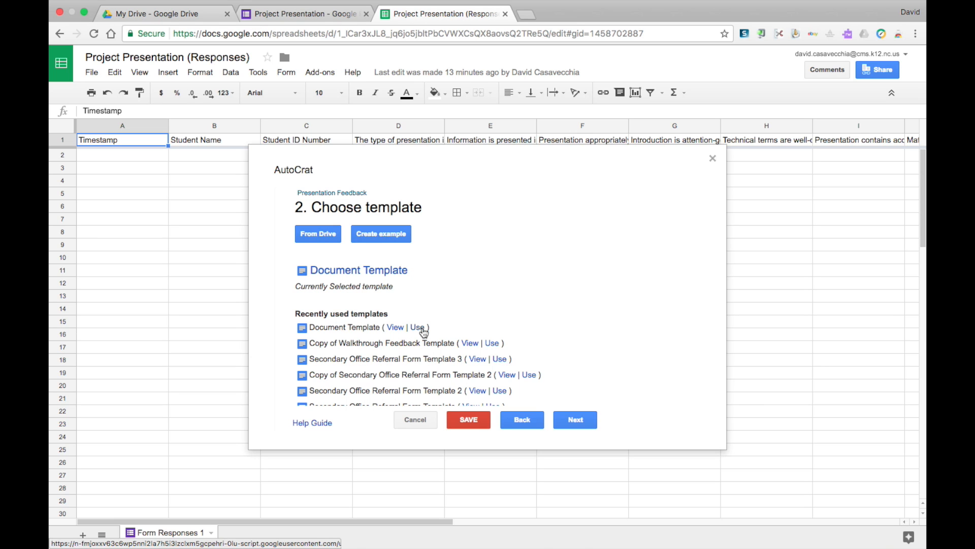
{"action": "left_click", "coordinate": [576, 421]}
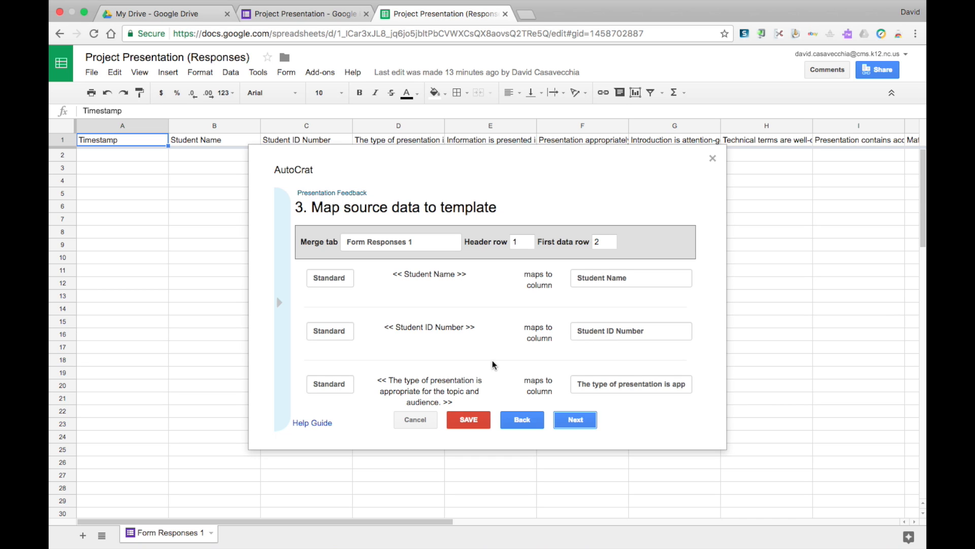
{"action": "scroll", "coordinate": [492, 364], "scroll_direction": "down", "scroll_amount": 5}
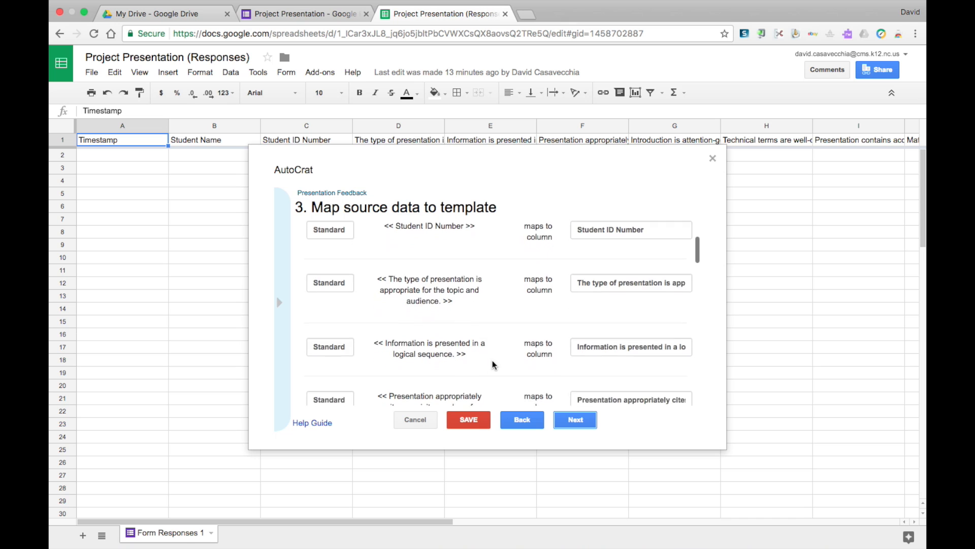
{"action": "scroll", "coordinate": [492, 360], "scroll_direction": "down", "scroll_amount": 3}
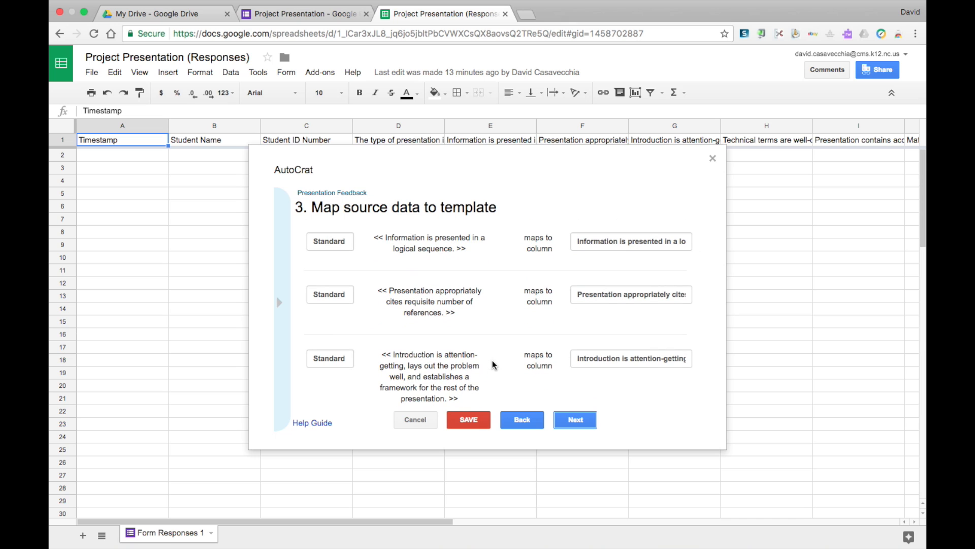
{"action": "left_click", "coordinate": [569, 416]}
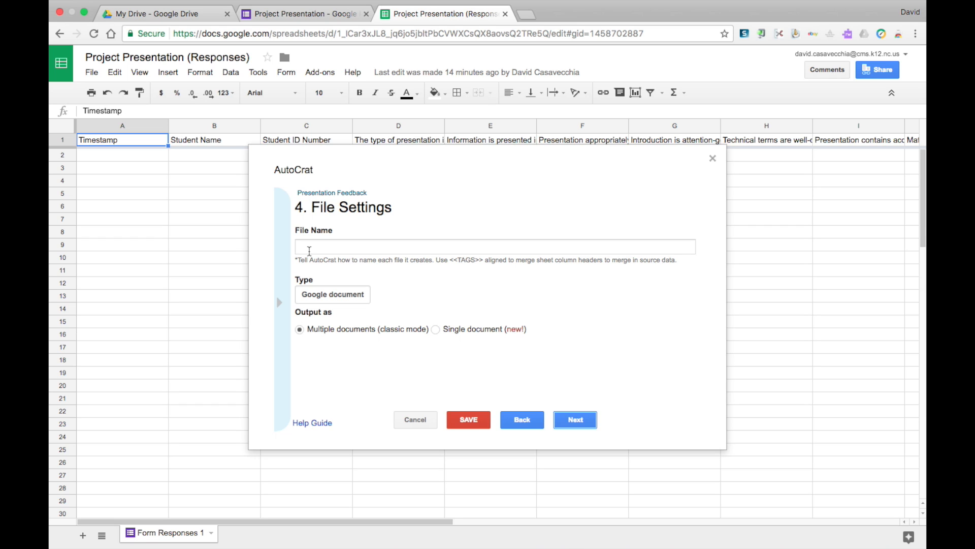
Set the merged file name to "<<Student Name>> Presentation Feedback" and choose a destination folder for the merged documents.
{"action": "left_click", "coordinate": [309, 251]}
{"action": "type", "text": "<<Student Name>> Presentation Feedback"}
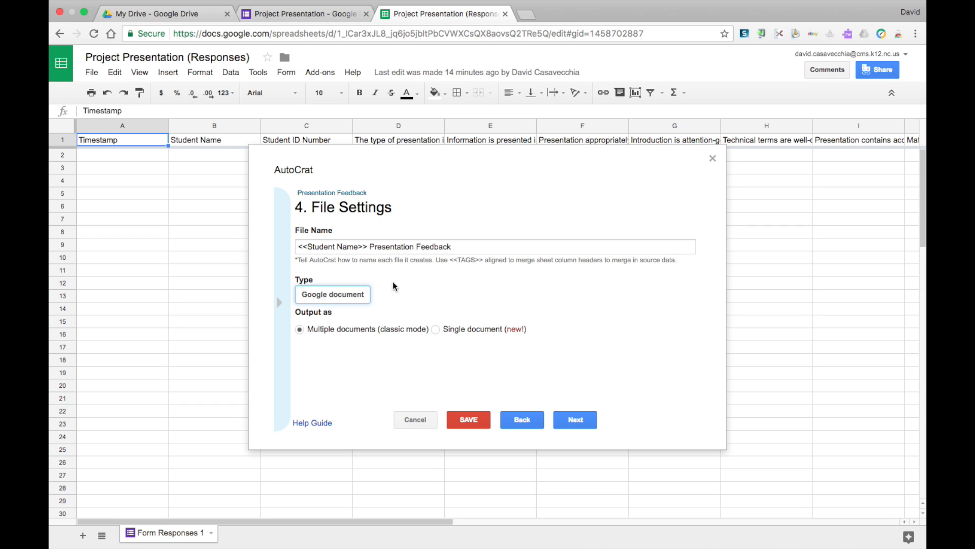
{"action": "left_click", "coordinate": [338, 297]}
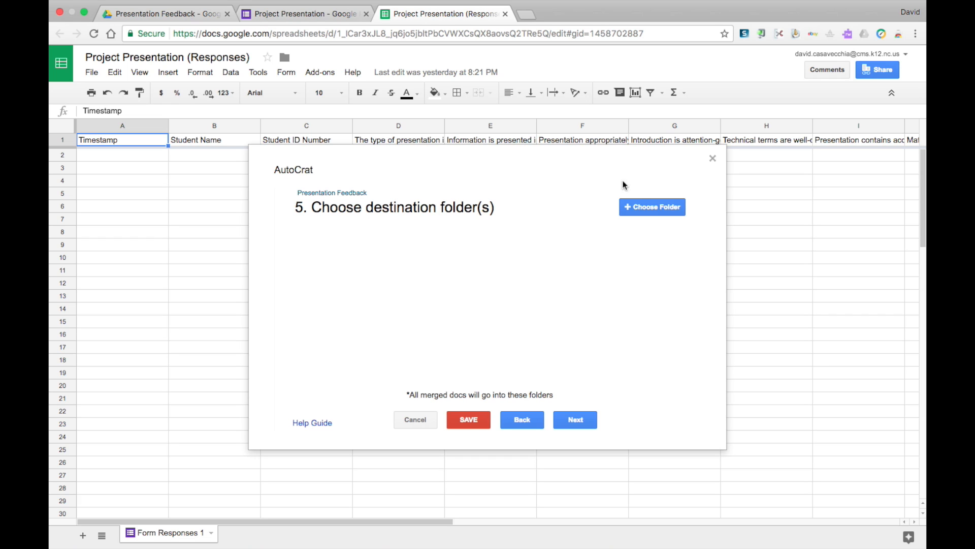
{"action": "left_click", "coordinate": [637, 208]}
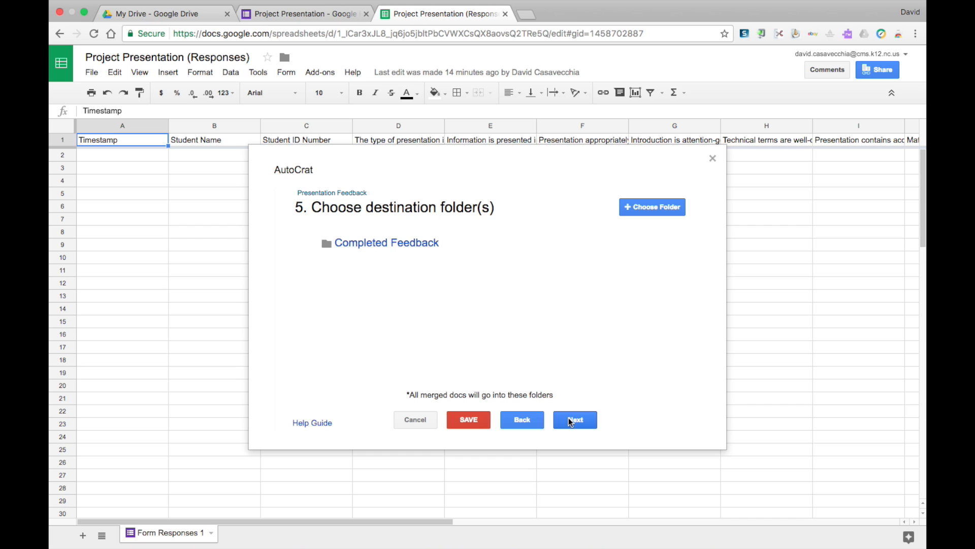
{"action": "left_click", "coordinate": [570, 422]}
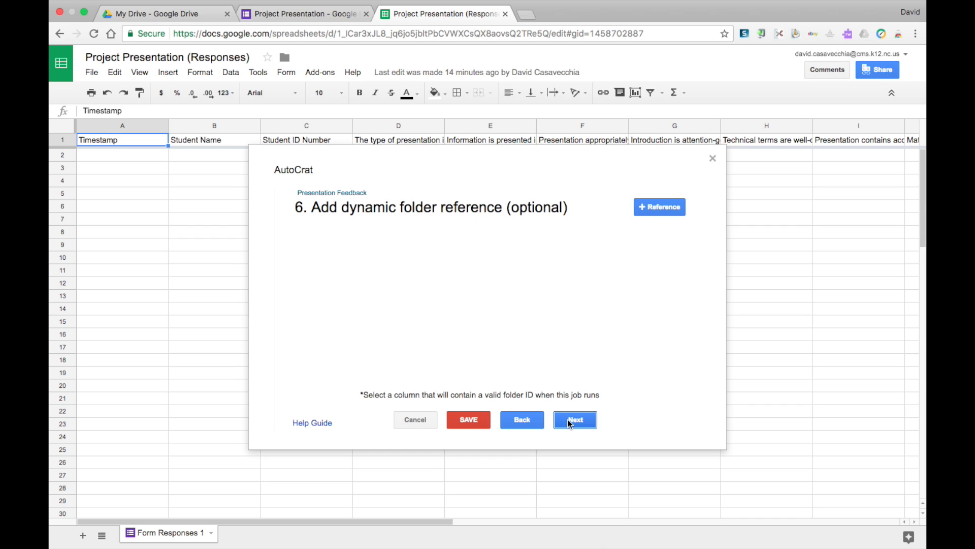
Skip the optional dynamic folder reference and merge condition, leaving Share Doc set to No.
{"action": "left_click", "coordinate": [570, 421]}
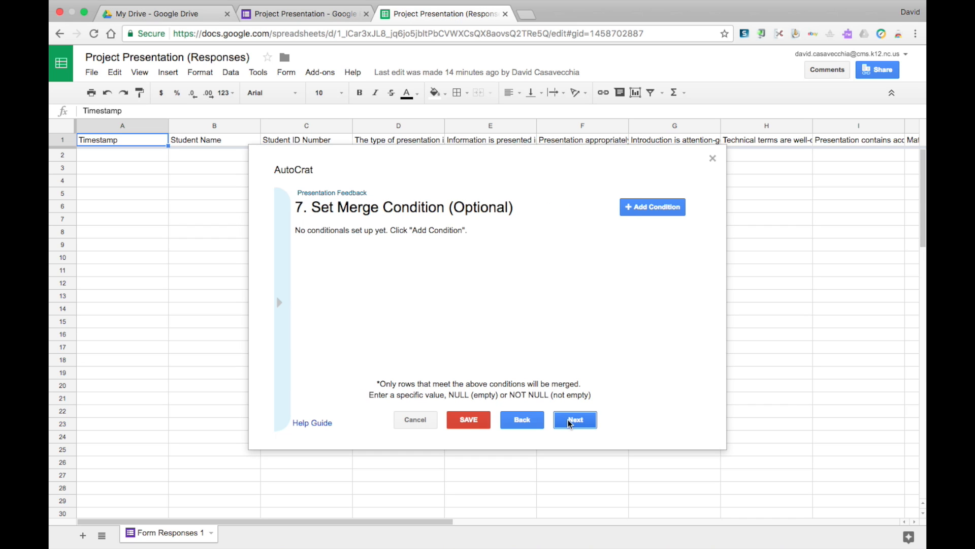
{"action": "left_click", "coordinate": [570, 422]}
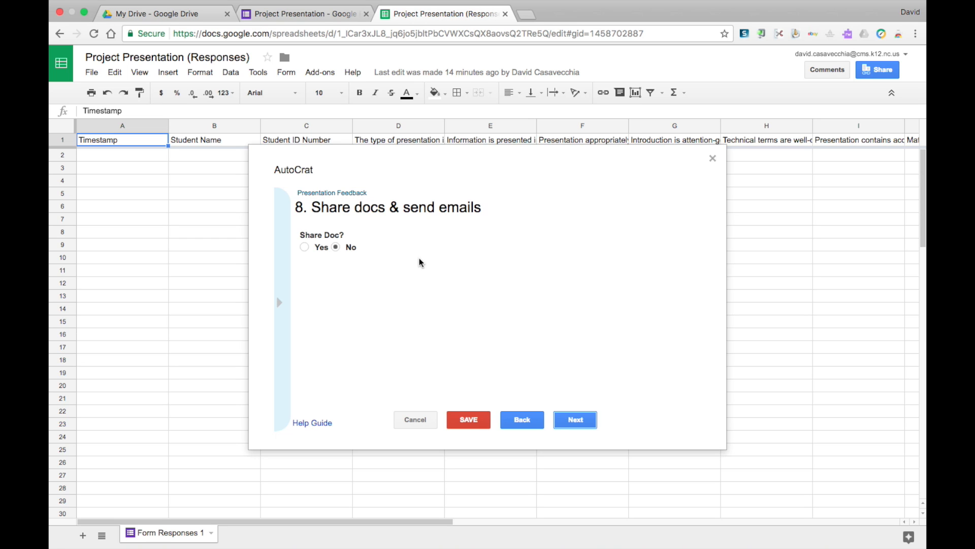
{"action": "left_click", "coordinate": [569, 419]}
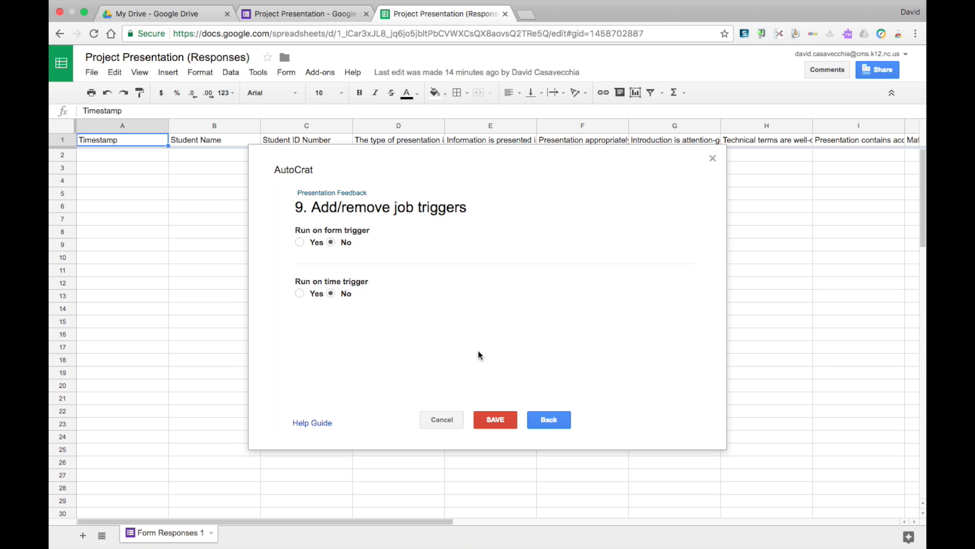
Enable the form trigger for the merge job, with the time trigger left off, and save the job.
{"action": "left_click", "coordinate": [299, 242]}
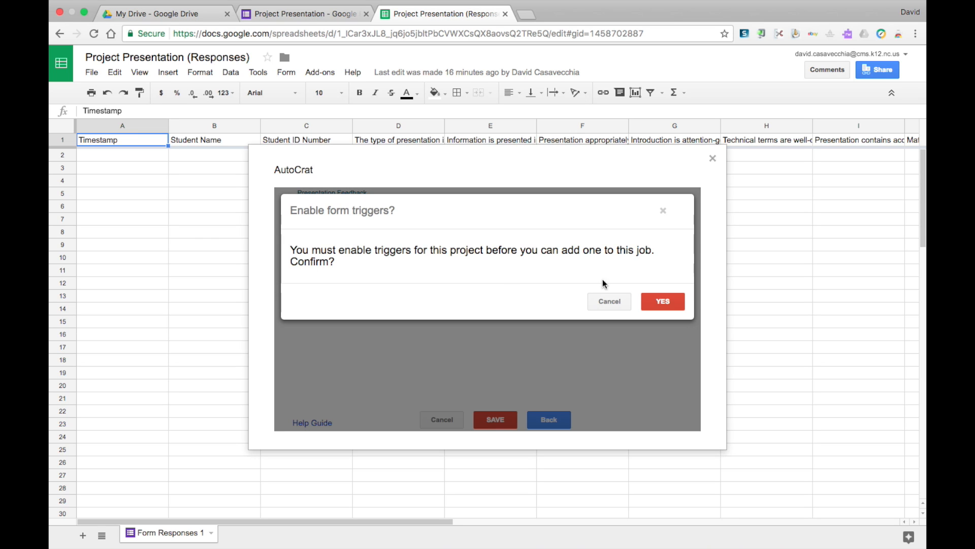
{"action": "left_click", "coordinate": [655, 304]}
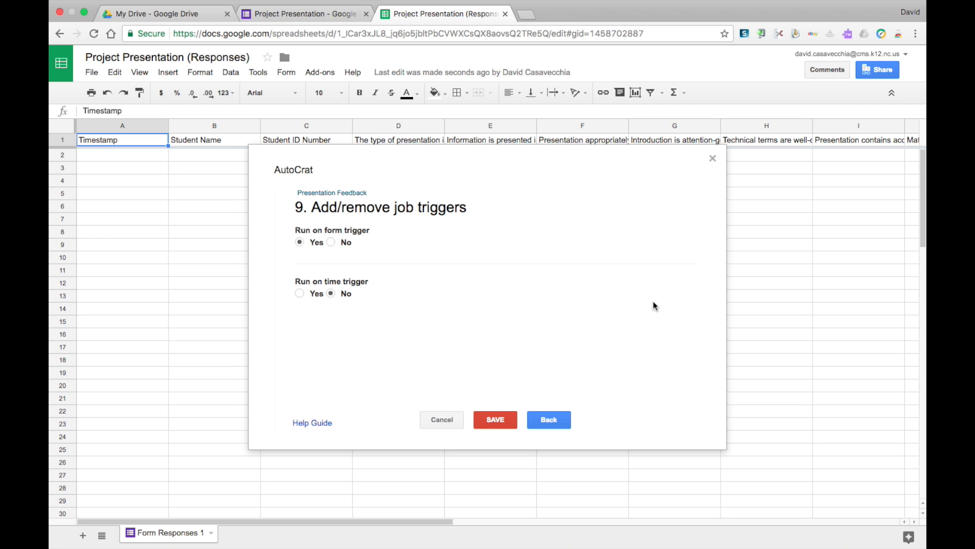
{"action": "left_click", "coordinate": [494, 420]}
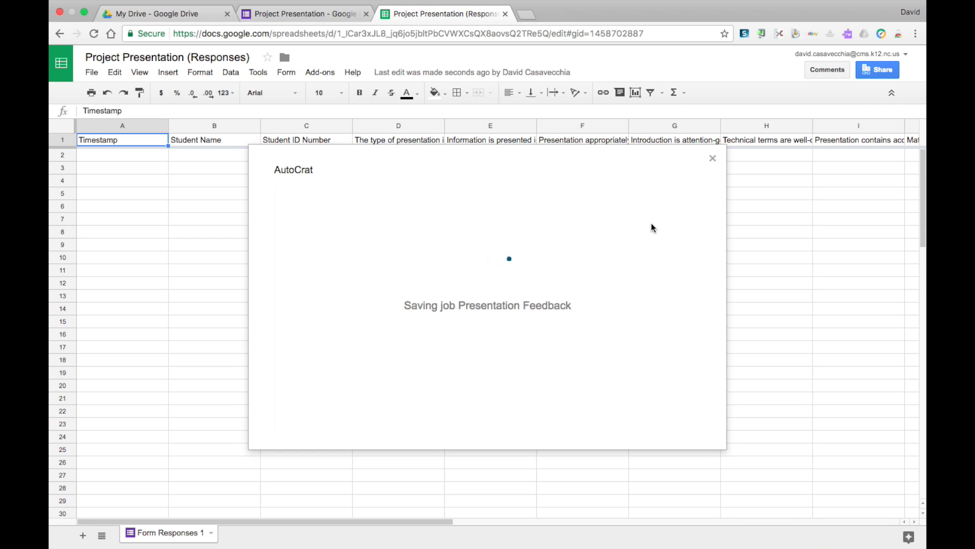